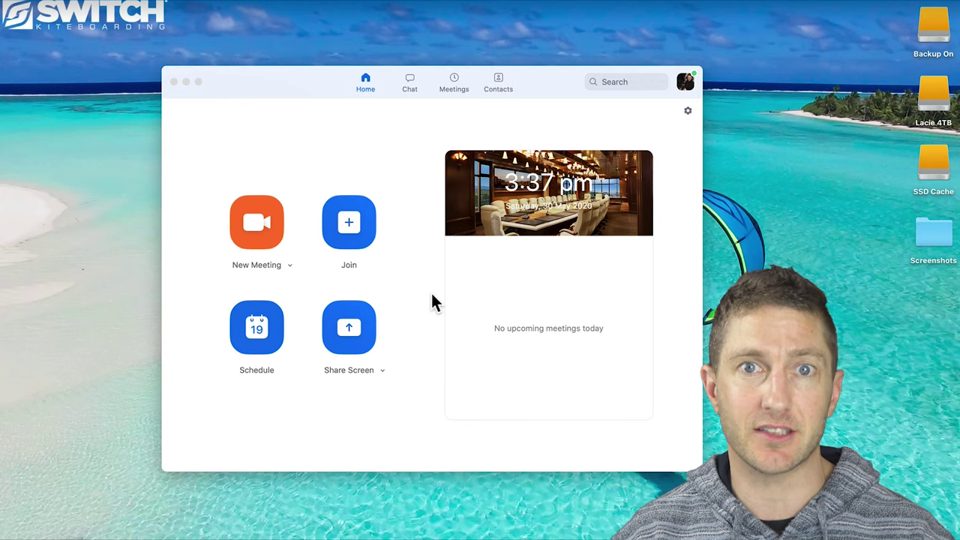
- Start a new meeting and share a Whiteboard with the participants
{"action": "left_click", "coordinate": [265, 219]}
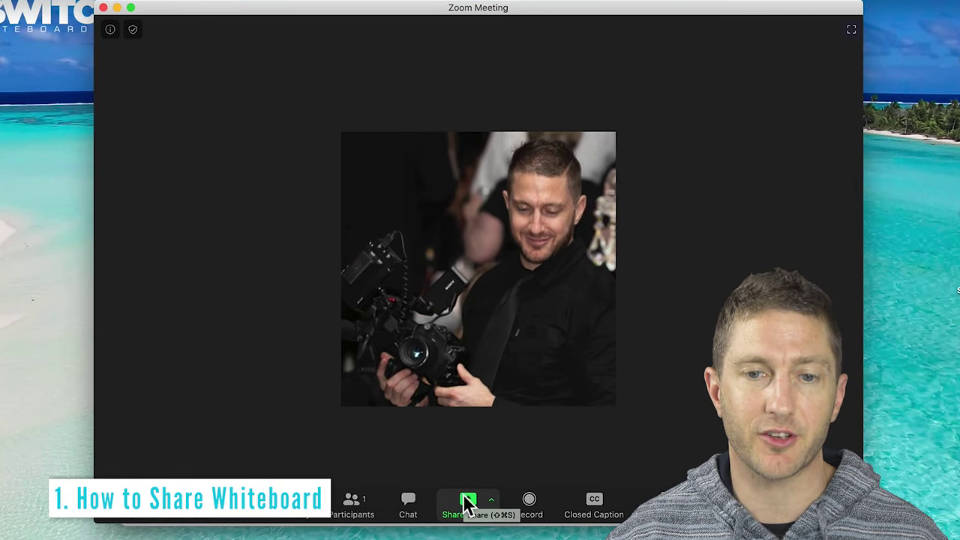
{"action": "left_click", "coordinate": [467, 501]}
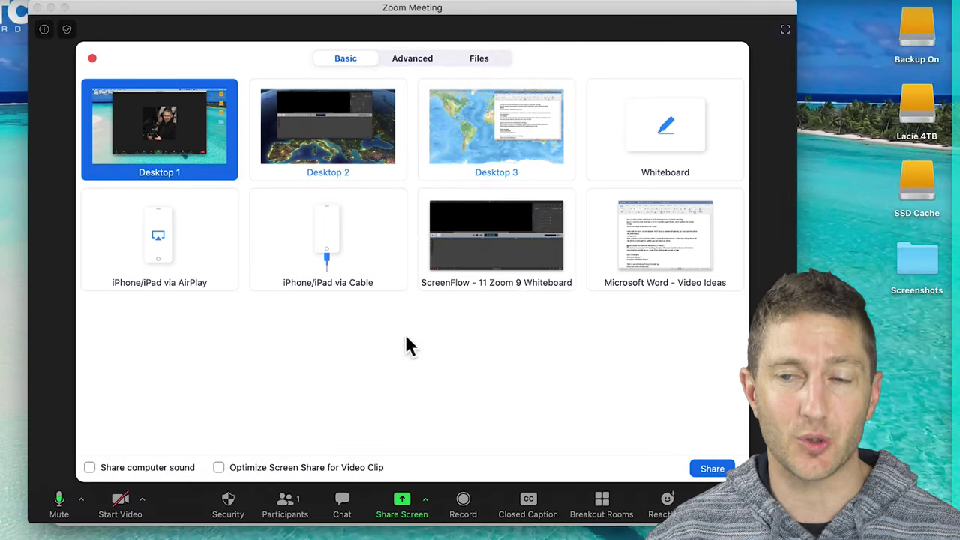
{"action": "left_click", "coordinate": [643, 162]}
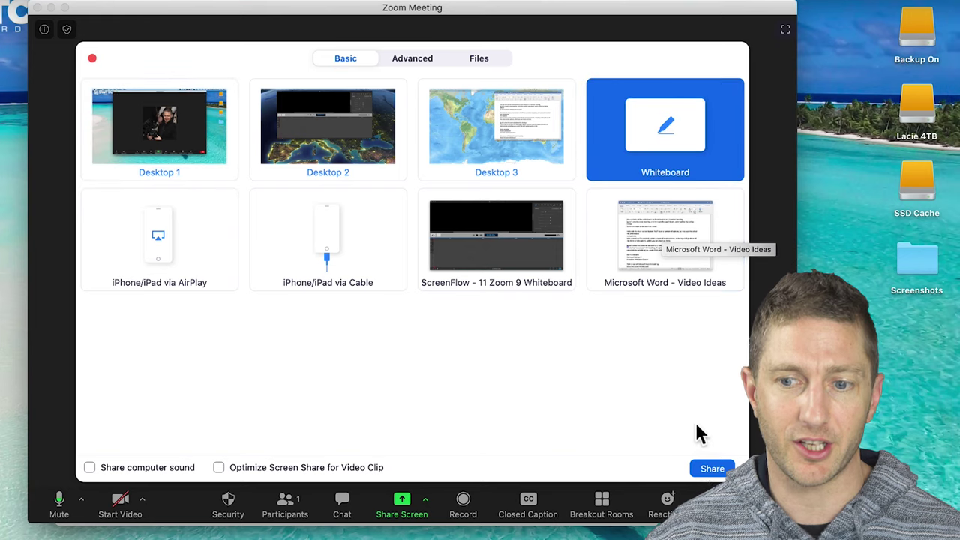
{"action": "left_click", "coordinate": [709, 469]}
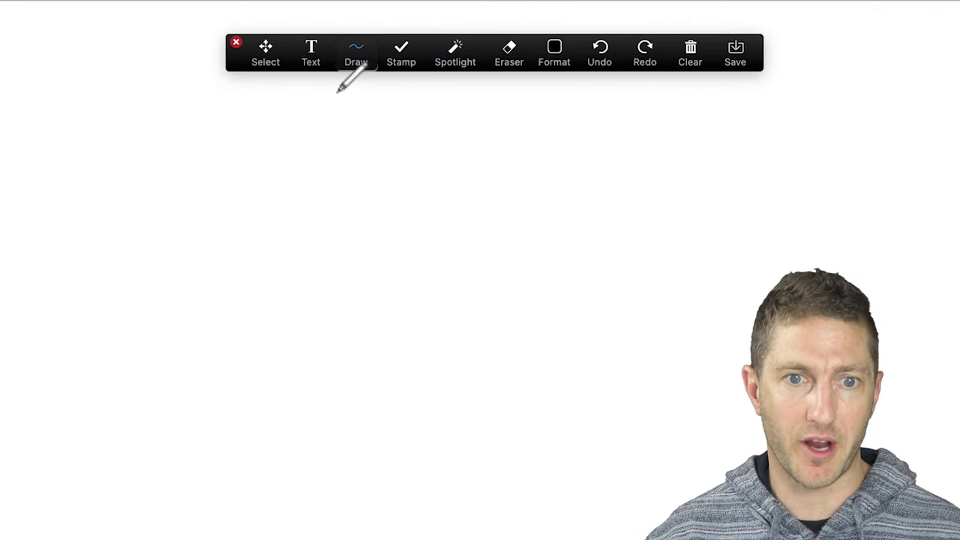
- Add the text "txt" to the whiteboard and draw a freehand black line below it
{"action": "left_click", "coordinate": [338, 120]}
{"action": "left_click", "coordinate": [348, 192]}
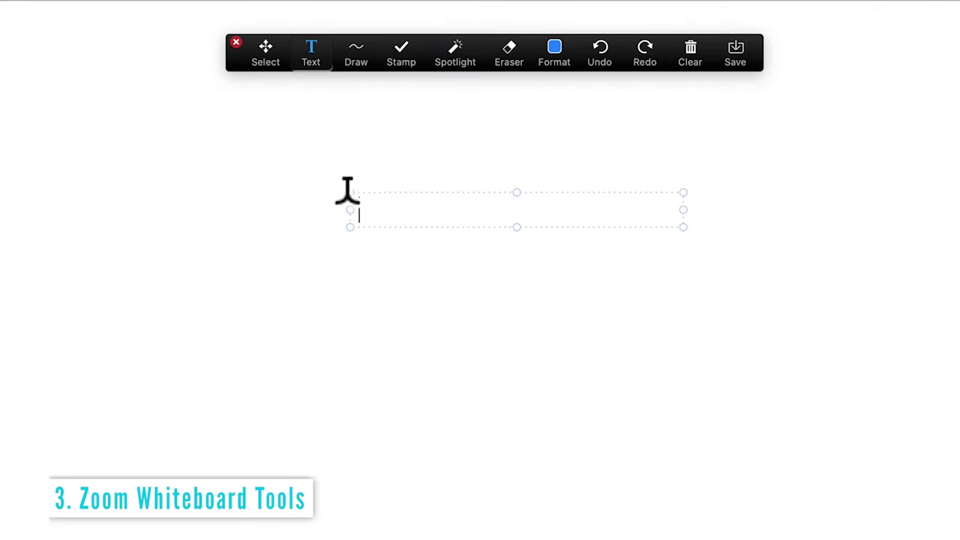
{"action": "left_click", "coordinate": [357, 46]}
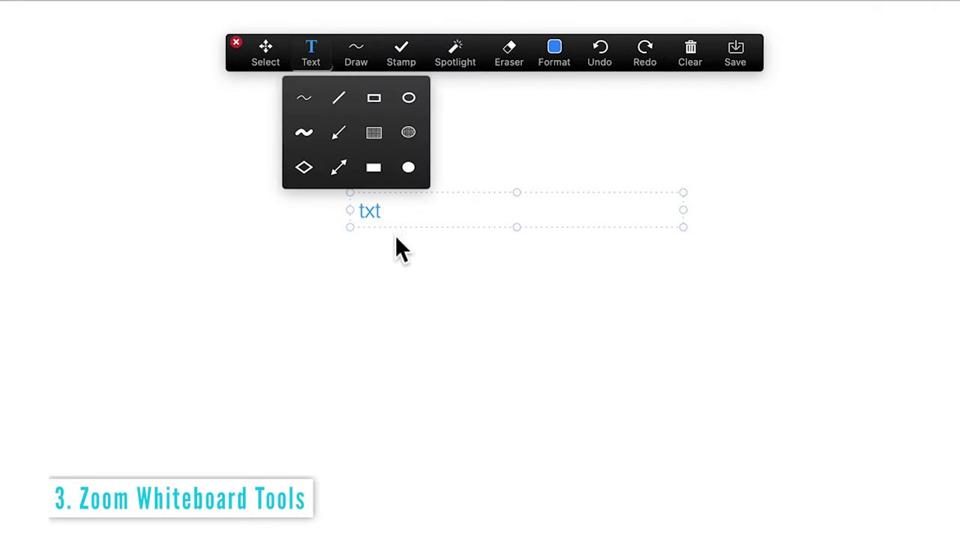
{"action": "left_click", "coordinate": [312, 101]}
{"action": "mouse_move", "coordinate": [346, 279]}
{"action": "left_mouse_down"}
{"action": "mouse_move", "coordinate": [502, 269]}
{"action": "mouse_move", "coordinate": [568, 283]}
{"action": "left_mouse_up"}
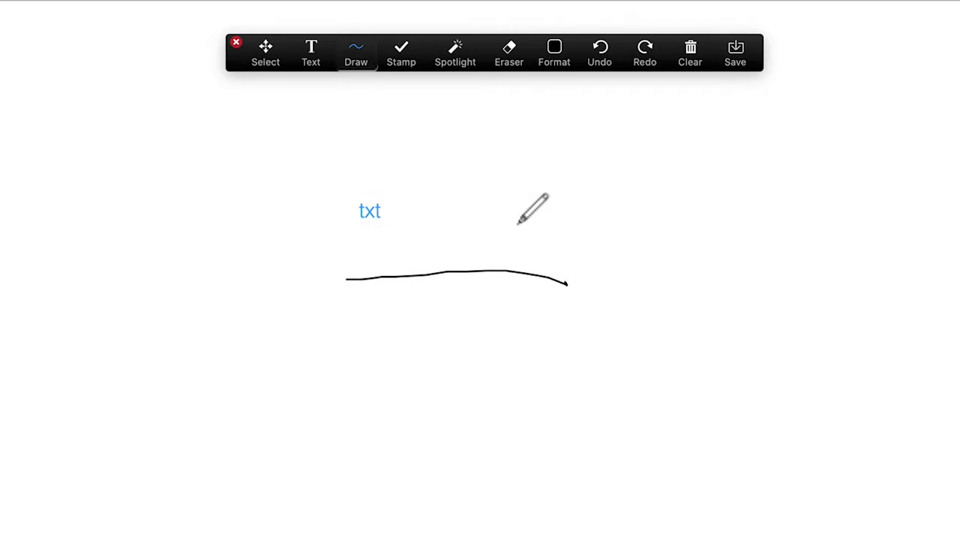
- Stamp a green check mark beside the text and point around the whiteboard with the Spotlight tool
{"action": "left_click", "coordinate": [404, 64]}
{"action": "left_click", "coordinate": [401, 97]}
{"action": "left_click", "coordinate": [474, 206]}
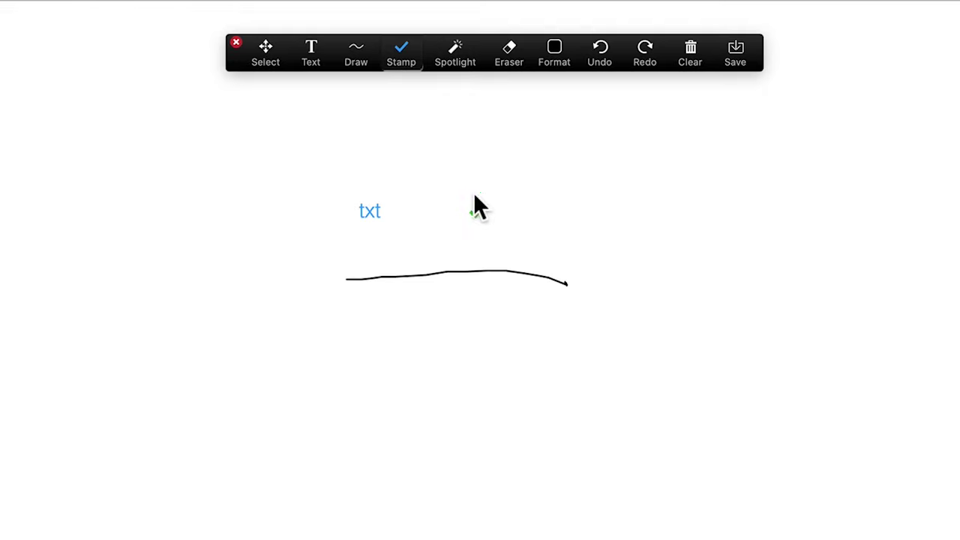
{"action": "left_click", "coordinate": [456, 60]}
{"action": "left_click", "coordinate": [424, 102]}
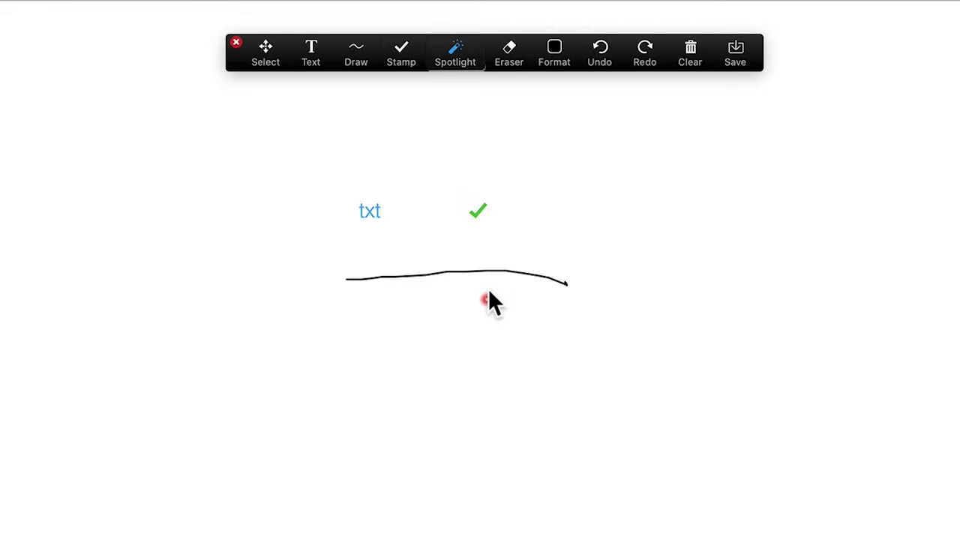
- Erase the check mark, the text and the freehand line from the whiteboard
{"action": "left_click", "coordinate": [502, 57]}
{"action": "left_click", "coordinate": [484, 211]}
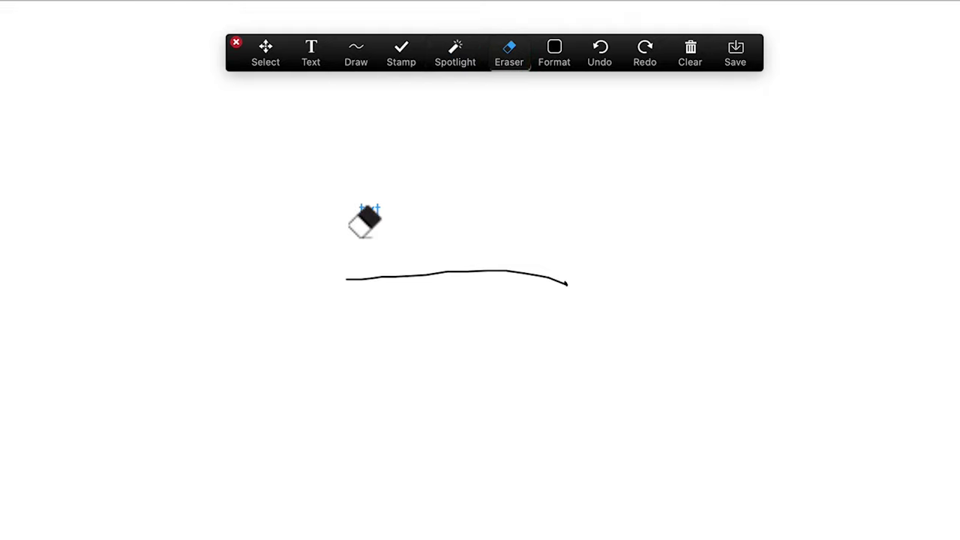
{"action": "left_click", "coordinate": [368, 213]}
{"action": "left_click", "coordinate": [435, 270]}
- Bring up the colour, line width and font options, and undo the erasures of the line, text and check mark
{"action": "left_click", "coordinate": [558, 56]}
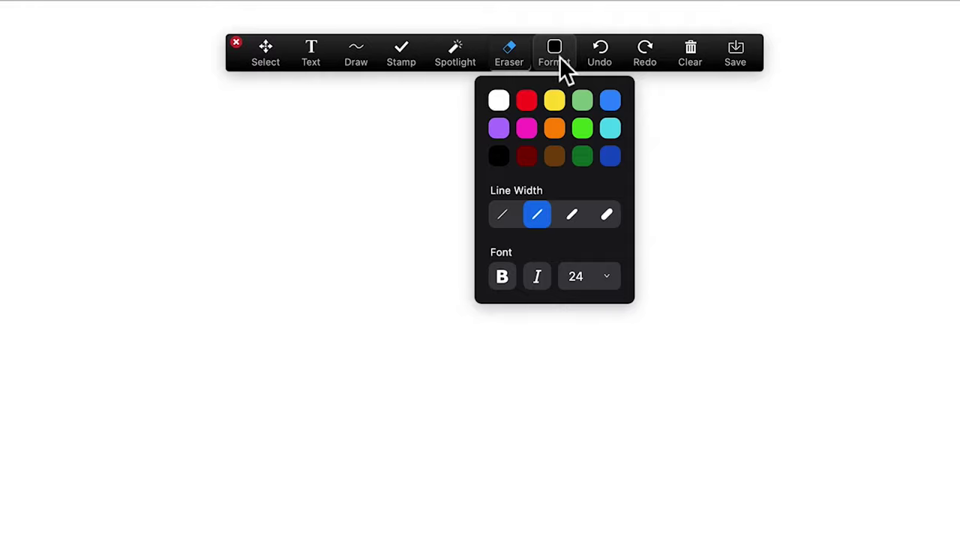
{"action": "left_click", "coordinate": [598, 55]}
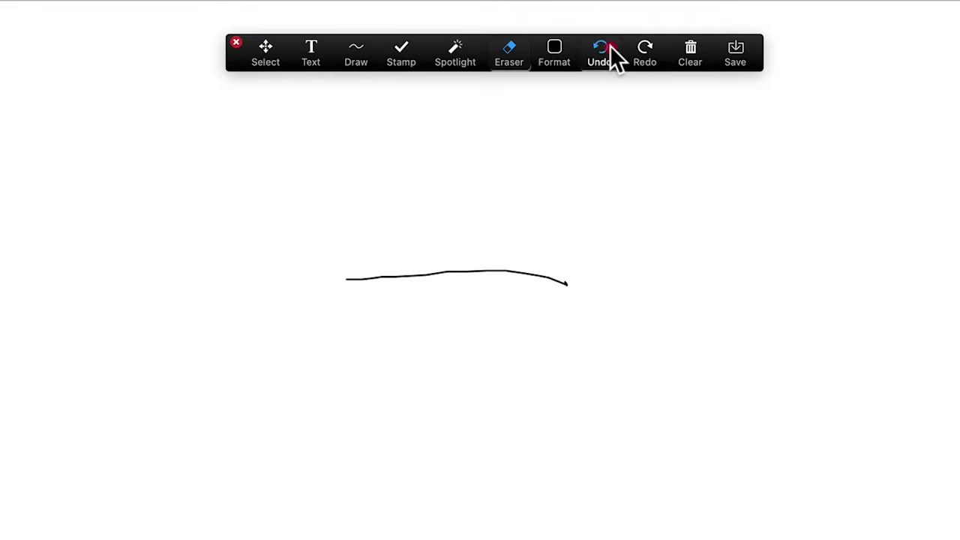
{"action": "left_click", "coordinate": [609, 45]}
{"action": "left_click", "coordinate": [609, 45]}
- Redo the erasures and undo them again to restore the text, check mark and line
{"action": "left_click", "coordinate": [643, 48]}
{"action": "left_click", "coordinate": [645, 51]}
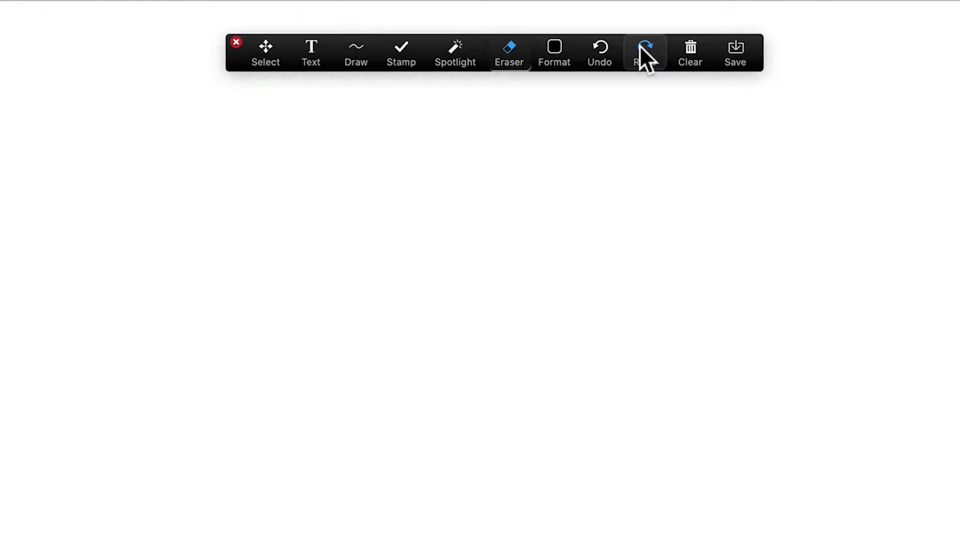
{"action": "left_click", "coordinate": [607, 46]}
{"action": "left_click", "coordinate": [607, 47]}
- Clear all drawings from the whiteboard and save it
{"action": "left_click", "coordinate": [686, 48]}
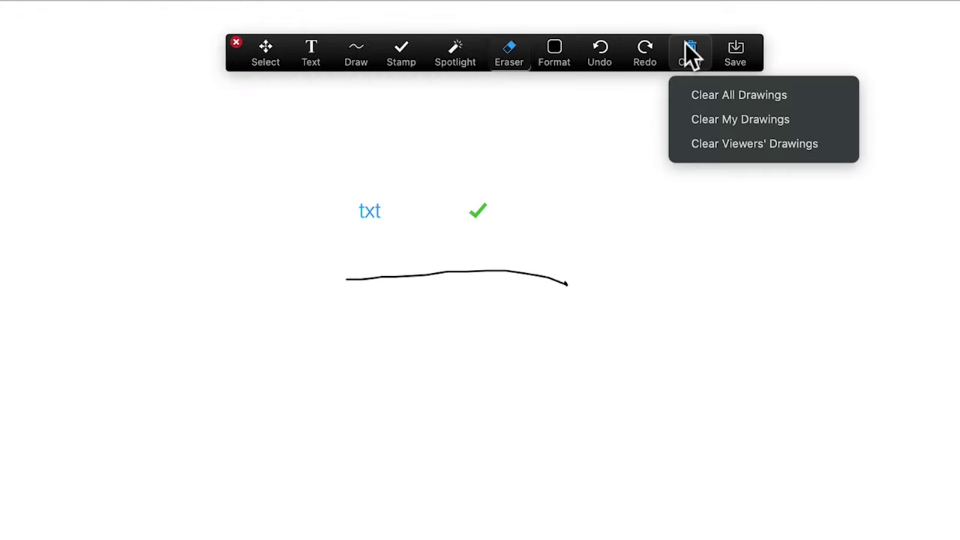
{"action": "left_click", "coordinate": [696, 94]}
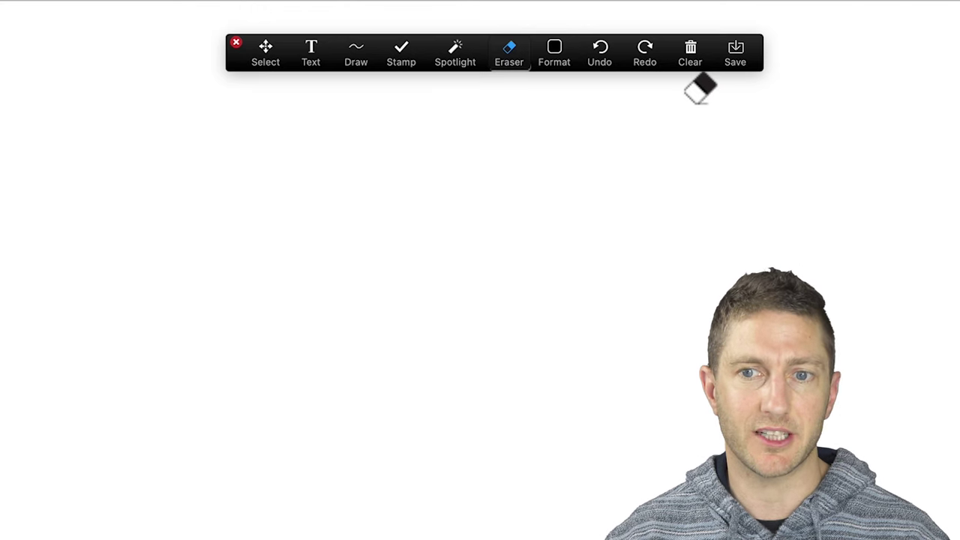
{"action": "left_click", "coordinate": [731, 59]}
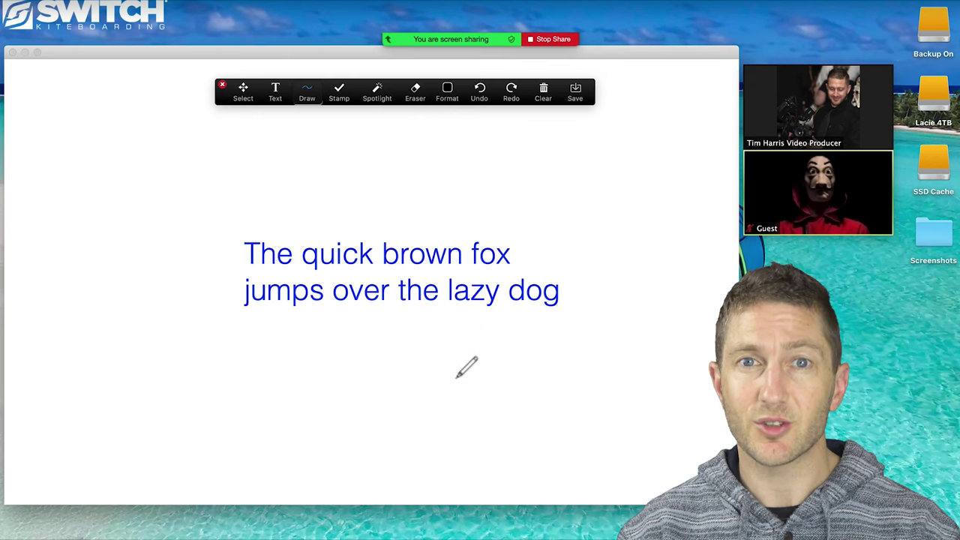
- Enable attendee annotation on the shared whiteboard and turn on showing the names of annotators
{"action": "mouse_move", "coordinate": [516, 15]}
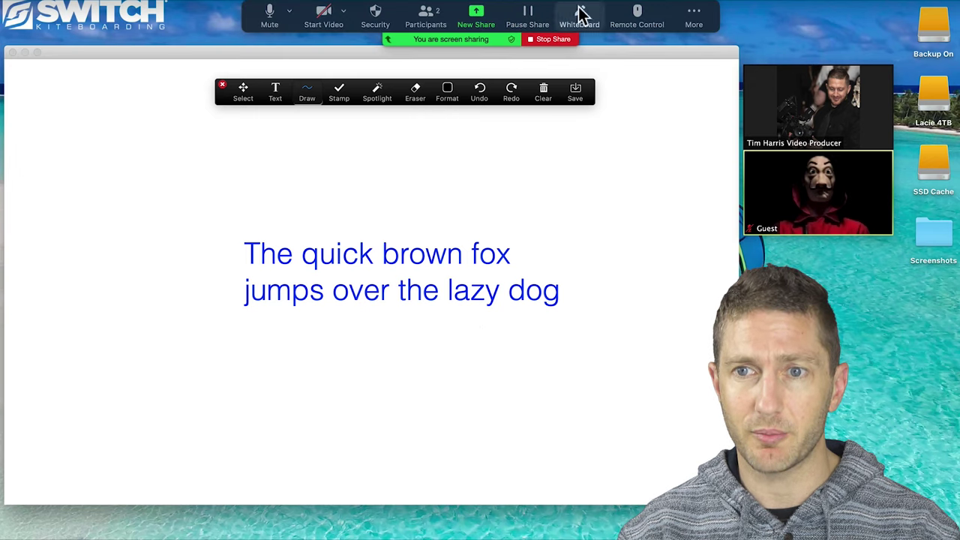
{"action": "left_click", "coordinate": [687, 16]}
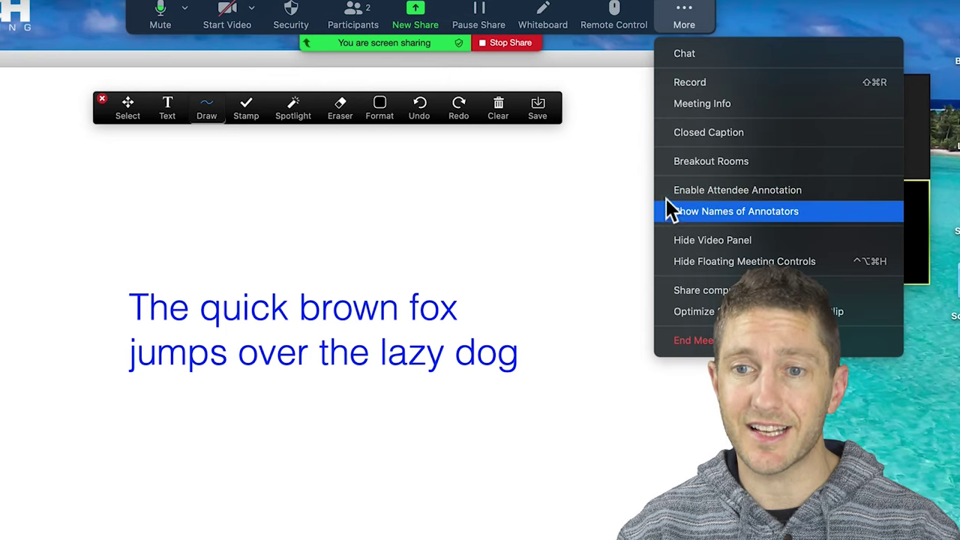
{"action": "left_click", "coordinate": [666, 192]}
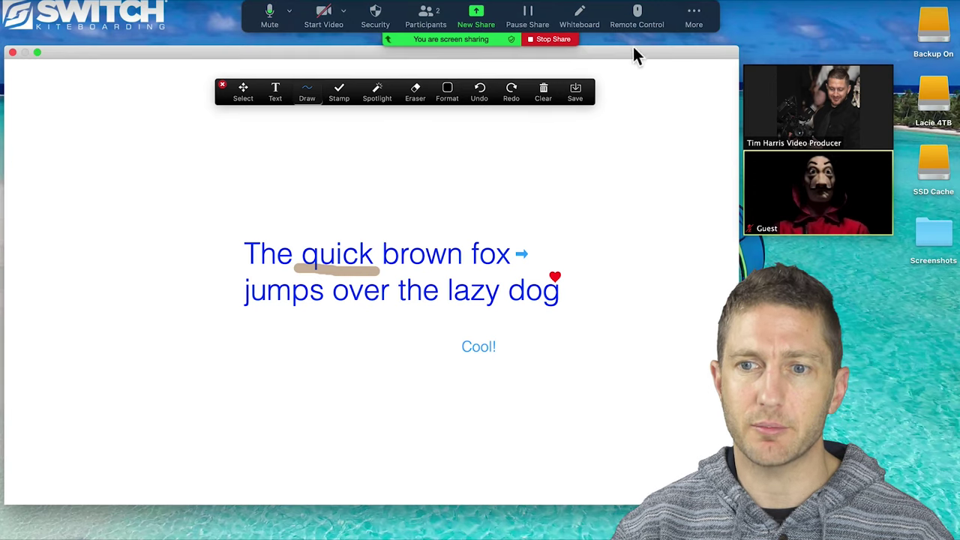
{"action": "left_click", "coordinate": [691, 18]}
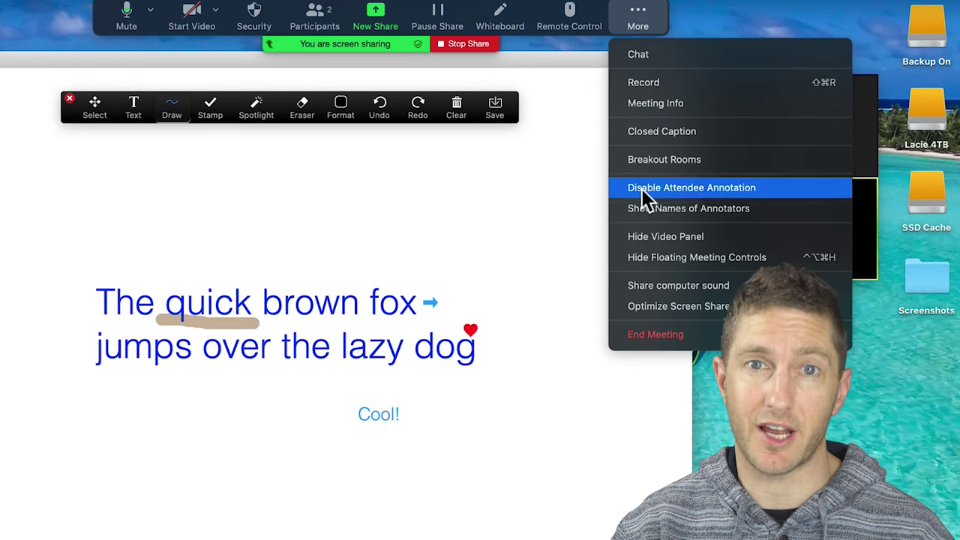
{"action": "left_click", "coordinate": [642, 205]}
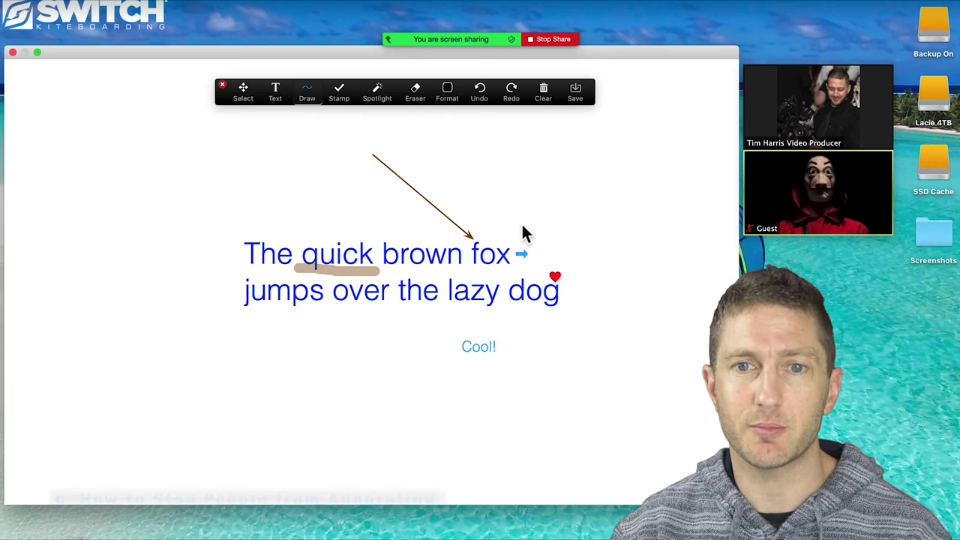
- Disable attendee annotation and save the annotated whiteboard
{"action": "mouse_move", "coordinate": [550, 23]}
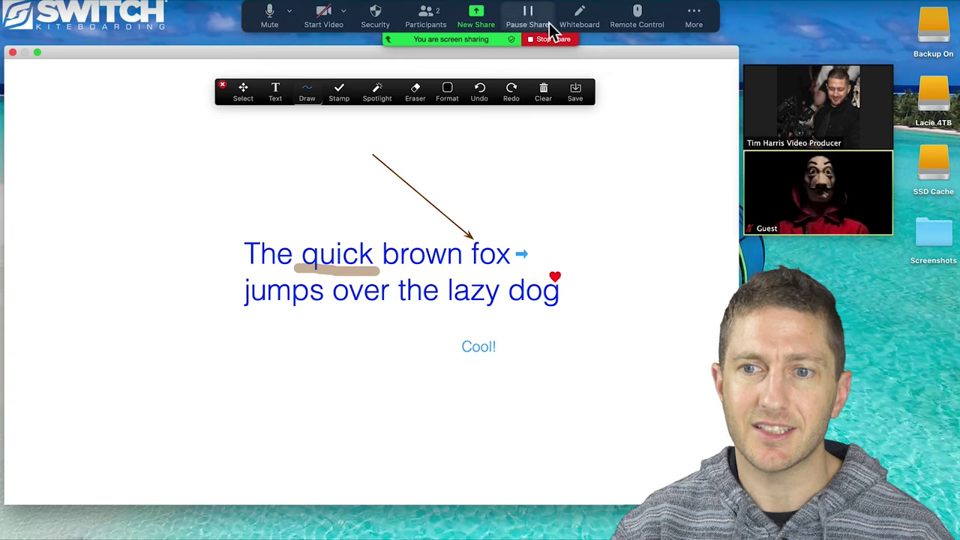
{"action": "left_click", "coordinate": [690, 16]}
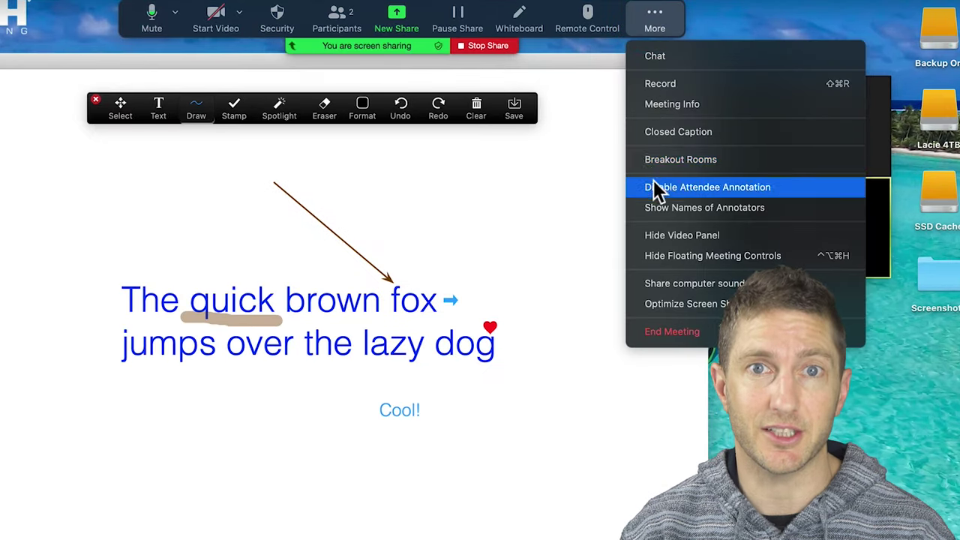
{"action": "left_click", "coordinate": [653, 187]}
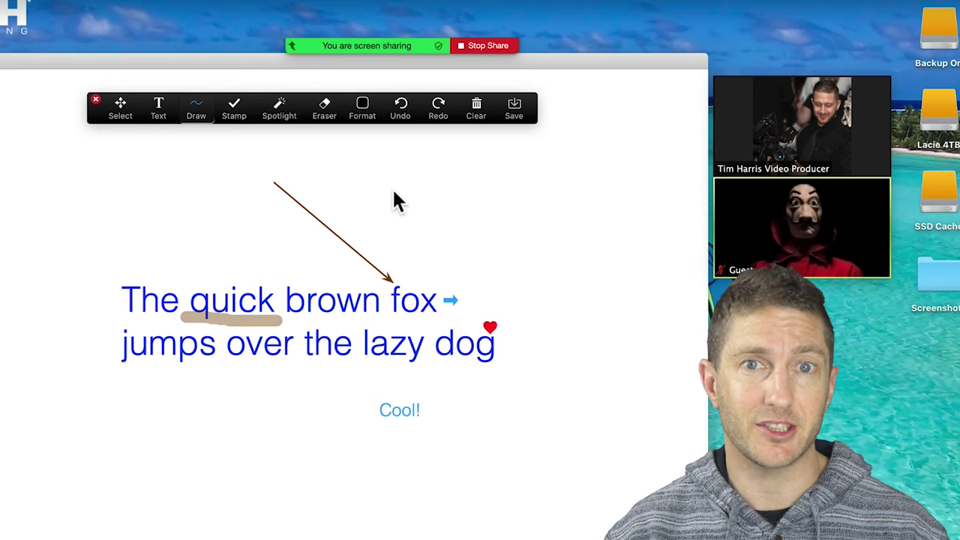
{"action": "left_click", "coordinate": [517, 113]}
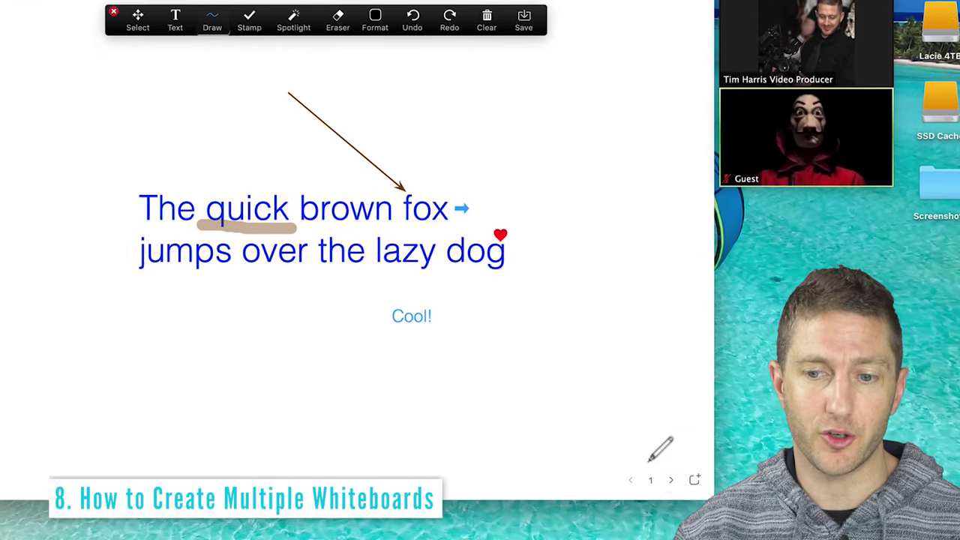
- Add a new blank whiteboard page, go back through the pages to the first one, and move forward one page
{"action": "left_click", "coordinate": [692, 481]}
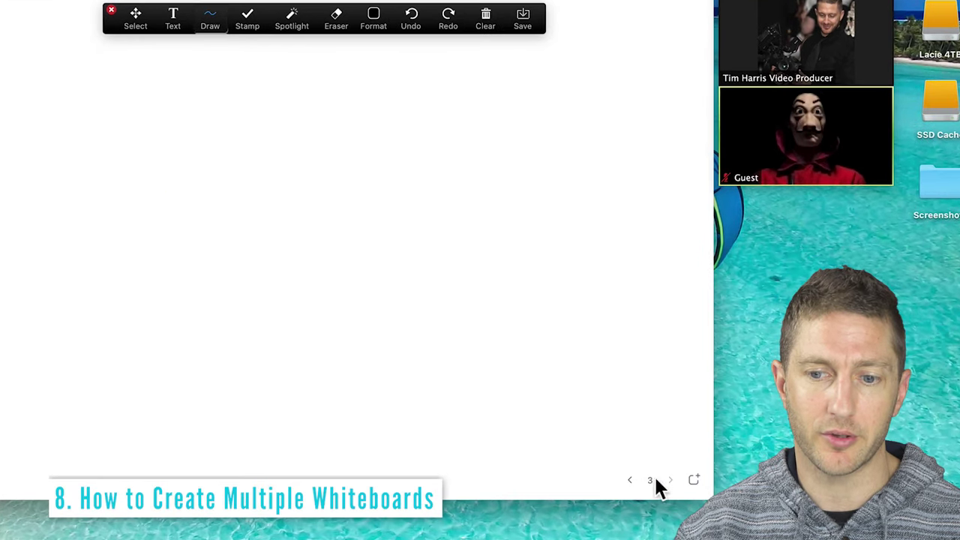
{"action": "left_click", "coordinate": [631, 479]}
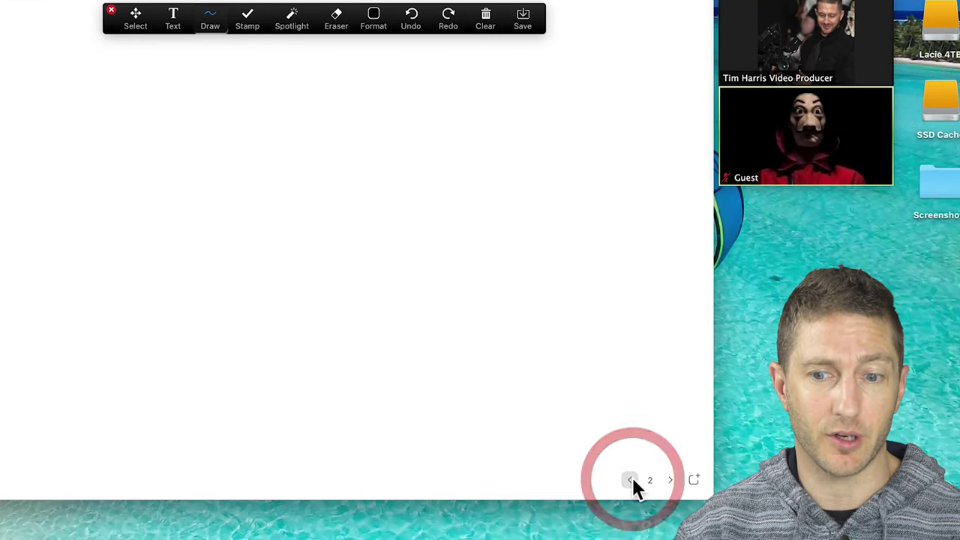
{"action": "left_click", "coordinate": [632, 480]}
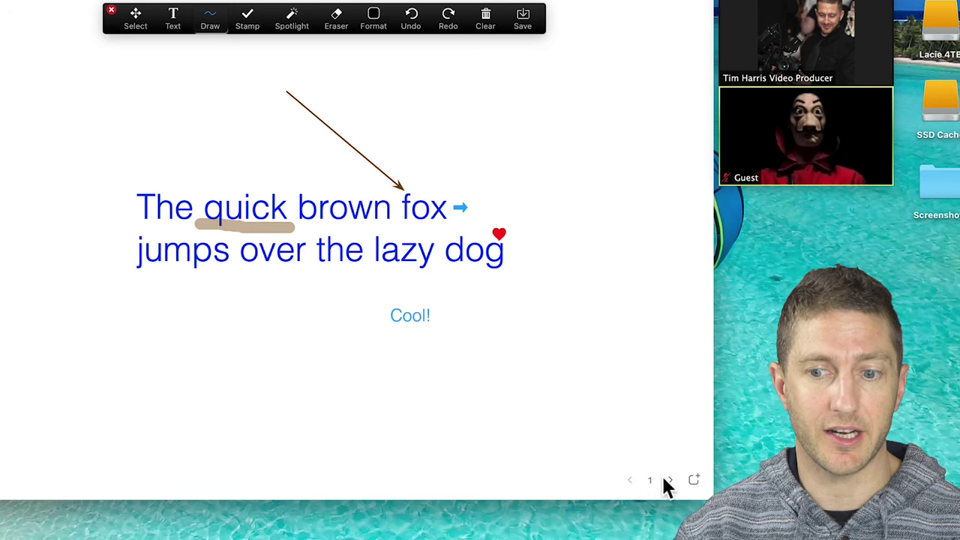
{"action": "left_click", "coordinate": [668, 480]}
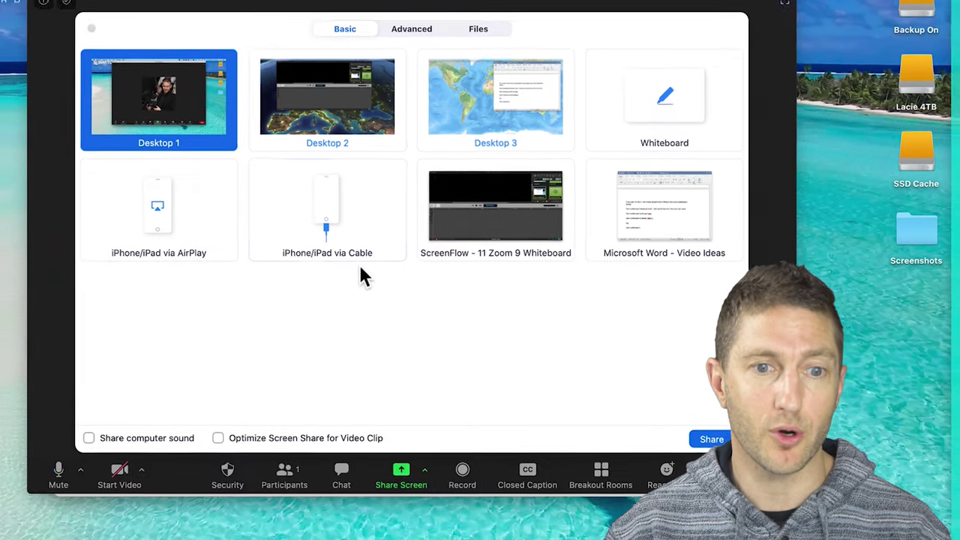
- Share an iPhone/iPad screen via AirPlay in the meeting
{"action": "left_click", "coordinate": [220, 222]}
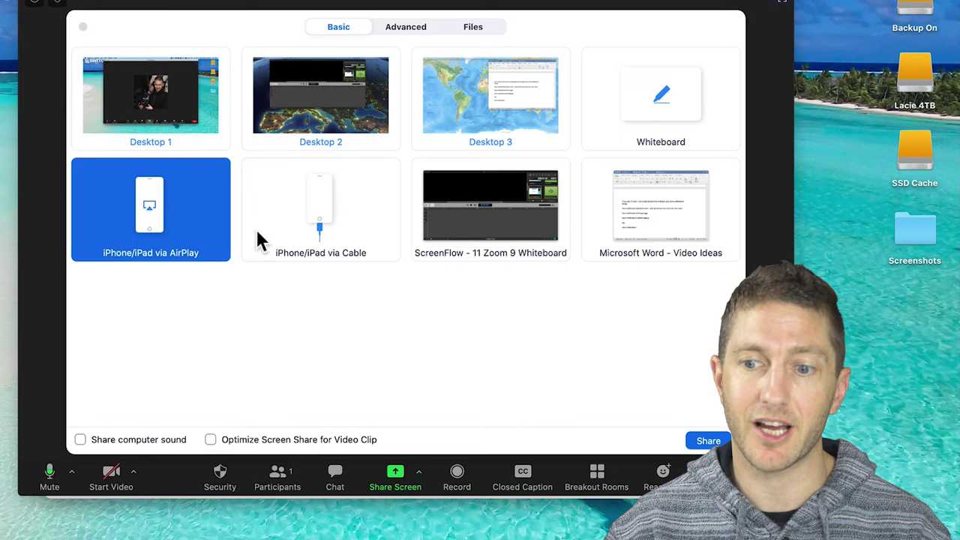
{"action": "left_click", "coordinate": [708, 440]}
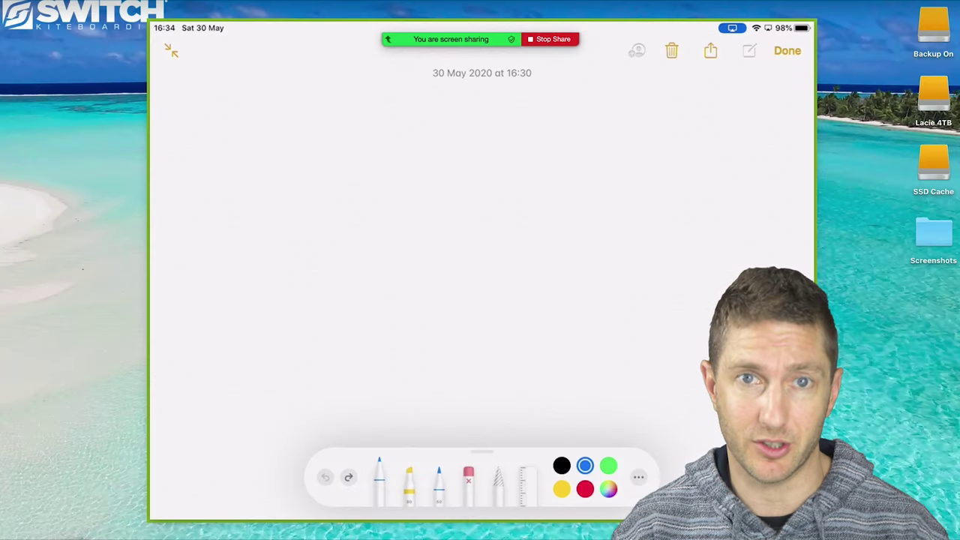
- Handwrite "#LevelUpYour VideoSkills" in blue on the shared iPad note and underline it with a long curved stroke
{"action": "left_click_drag", "start_coordinate": [199, 118], "coordinate": [199, 218]}
{"action": "left_click_drag", "start_coordinate": [172, 161], "coordinate": [372, 188]}
{"action": "mouse_move", "coordinate": [388, 116]}
{"action": "left_mouse_down"}
{"action": "mouse_move", "coordinate": [540, 165]}
{"action": "mouse_move", "coordinate": [579, 135]}
{"action": "left_mouse_up"}
{"action": "left_click_drag", "start_coordinate": [270, 232], "coordinate": [405, 277]}
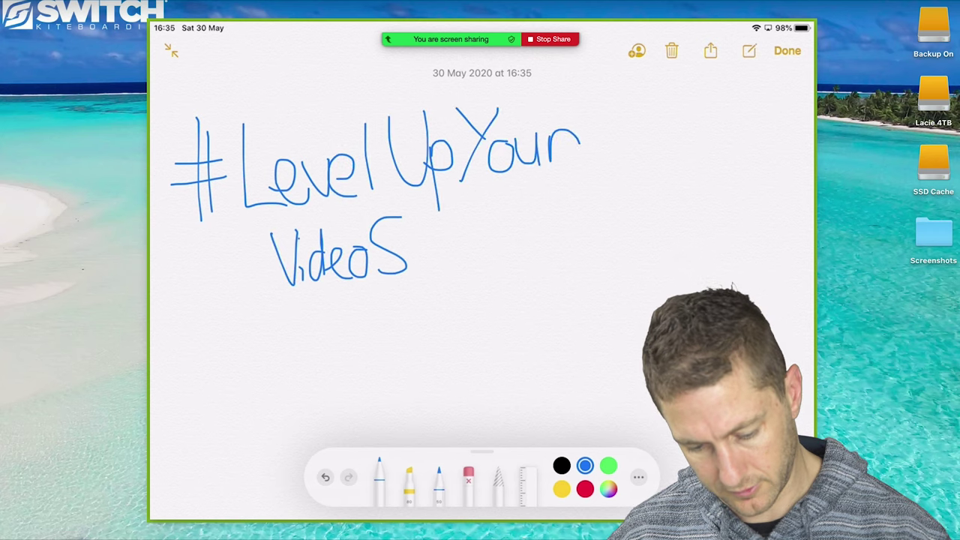
{"action": "left_click_drag", "start_coordinate": [379, 218], "coordinate": [508, 263]}
{"action": "left_click_drag", "start_coordinate": [230, 354], "coordinate": [576, 319]}
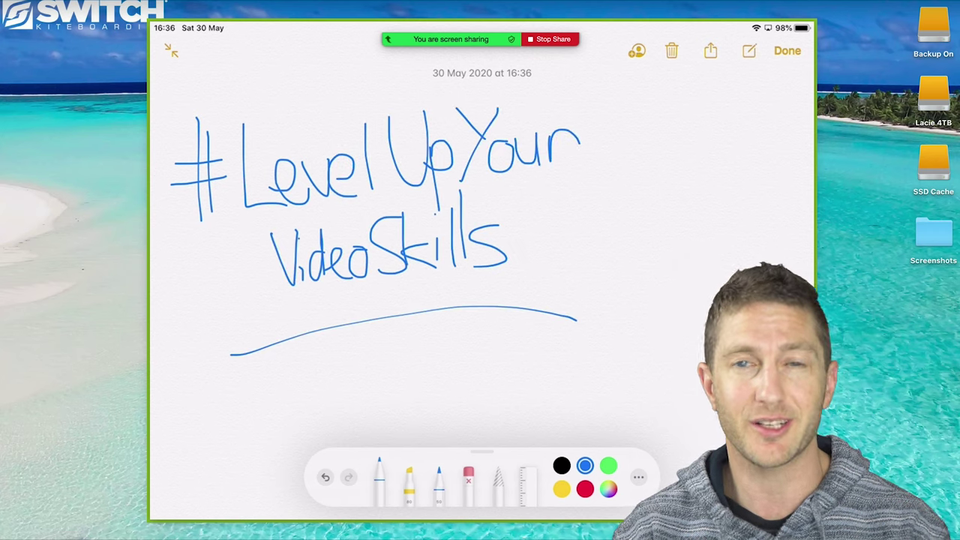